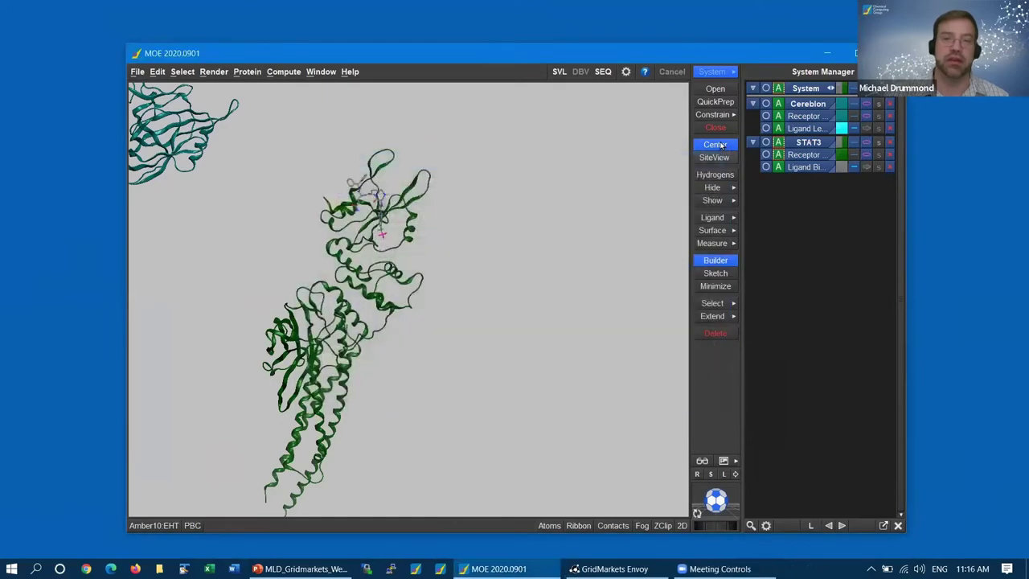
Step: Open the Method 4B three-body conformational search from the PROTAC Tools
click(701, 144)
middle_drag(395, 246, 401, 213)
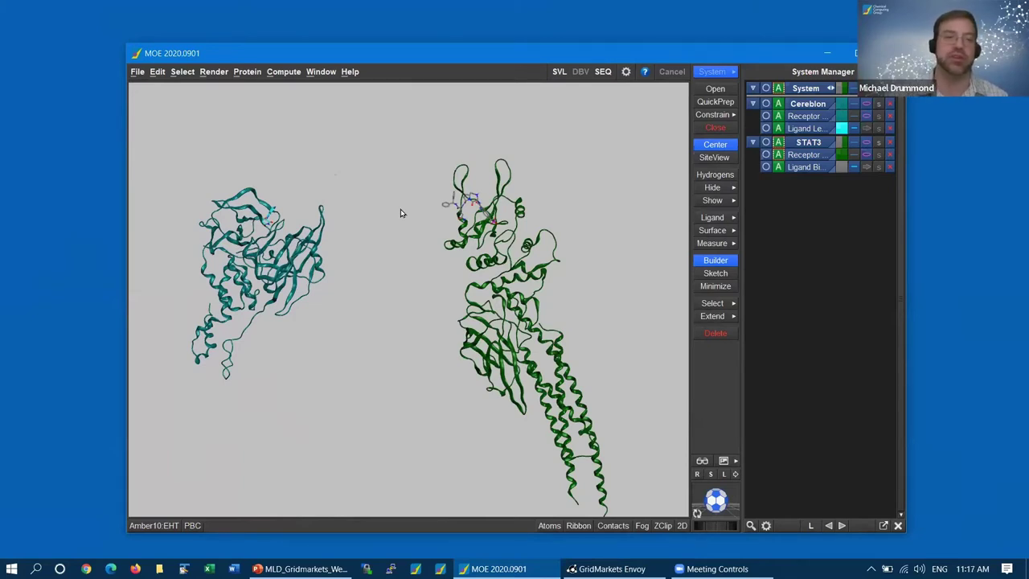
right_click(355, 137)
mouse_move(412, 338)
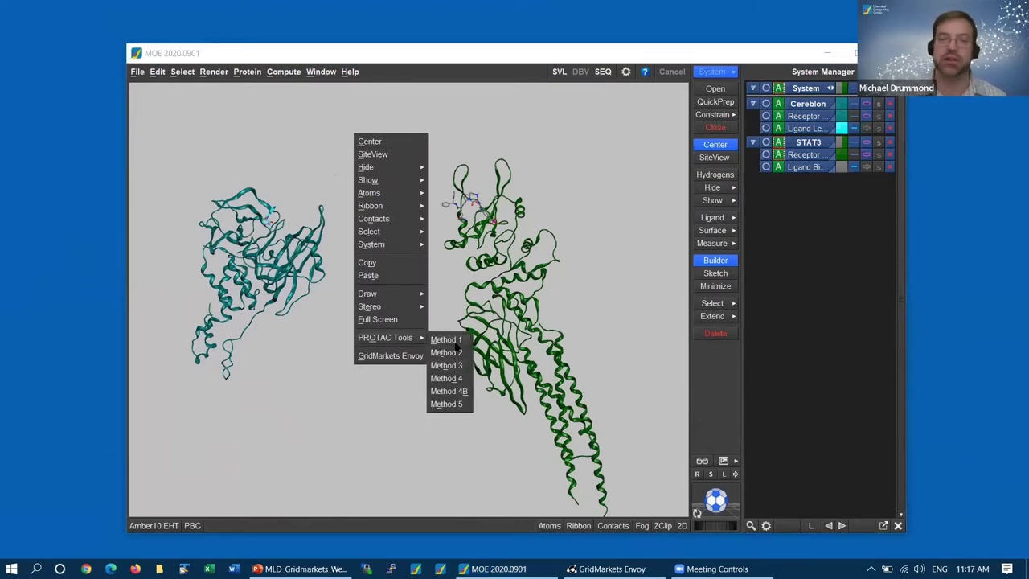
click(448, 391)
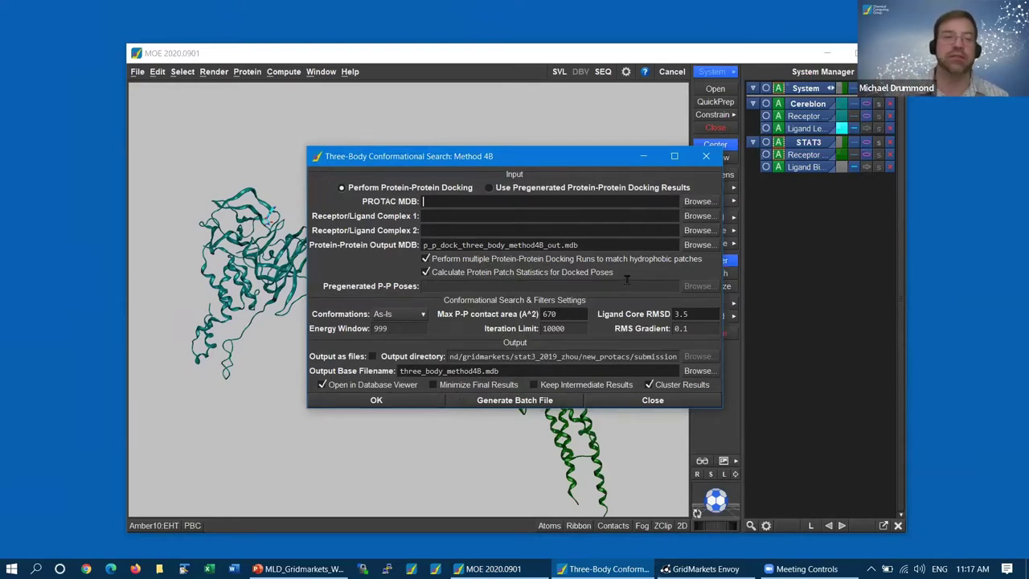
Step: Choose 509_new_PROTACs.mdb as the PROTAC database and STAT3_with_binder.moe as receptor/ligand complex 1
click(698, 202)
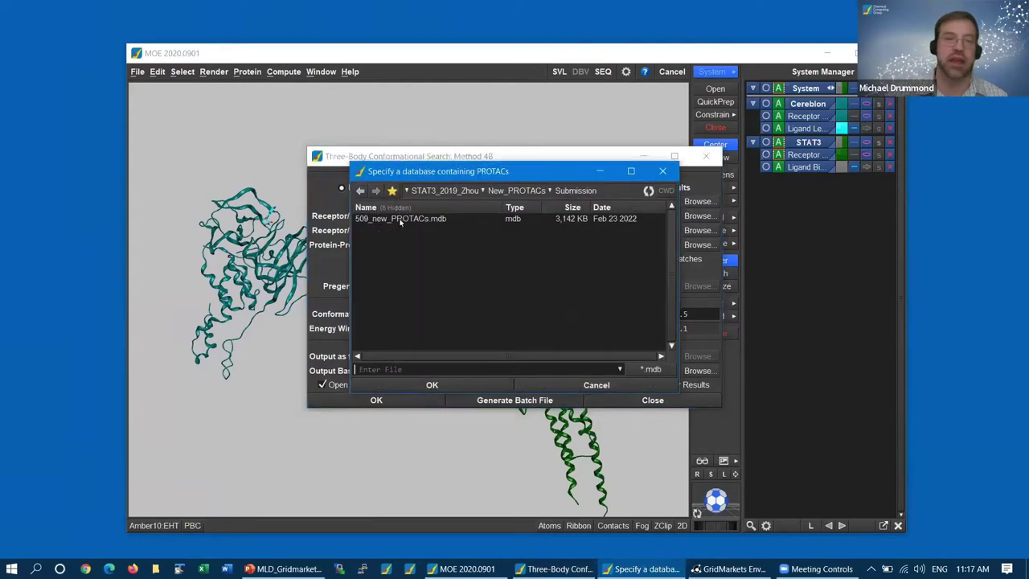
double_click(401, 218)
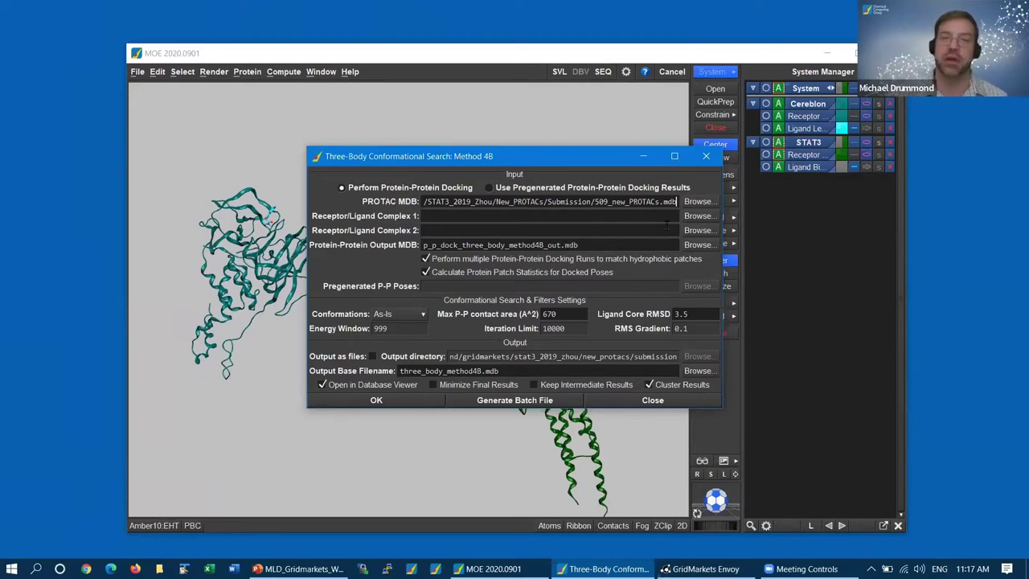
click(692, 217)
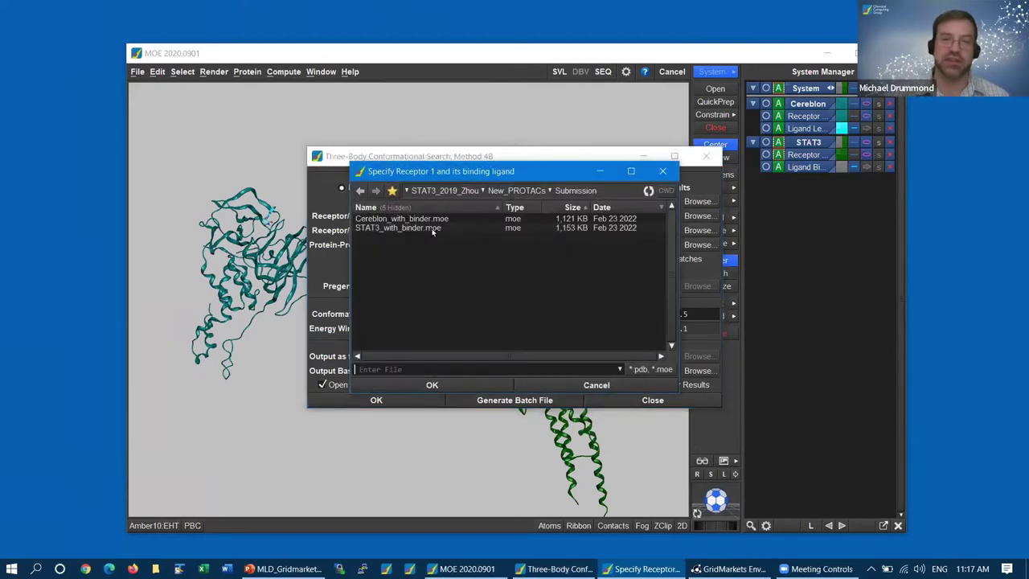
click(405, 230)
double_click(406, 229)
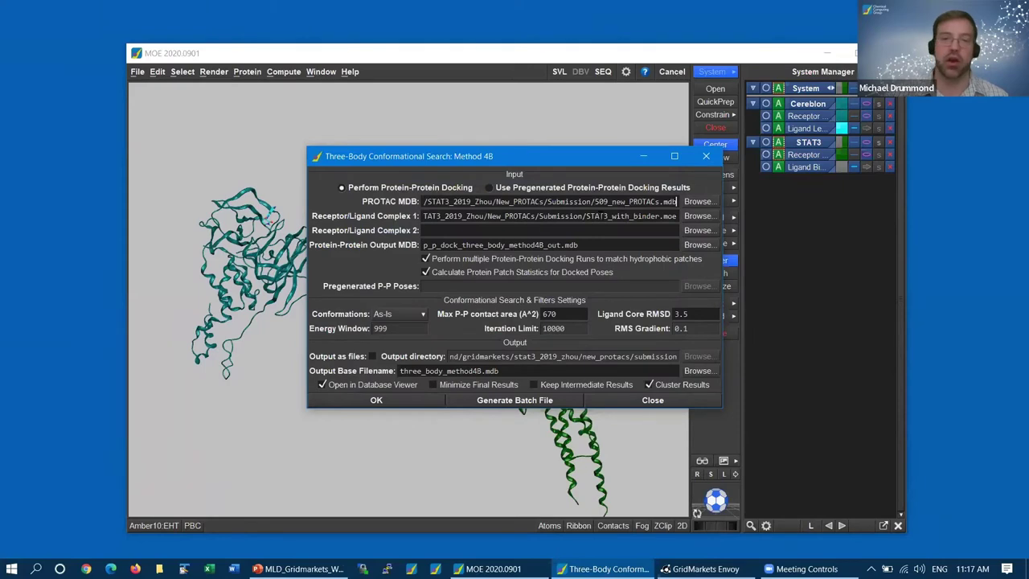
Step: Choose Cereblon_with_binder.moe as receptor/ligand complex 2 and set the conformations method to LowModeMD
drag(562, 158, 856, 118)
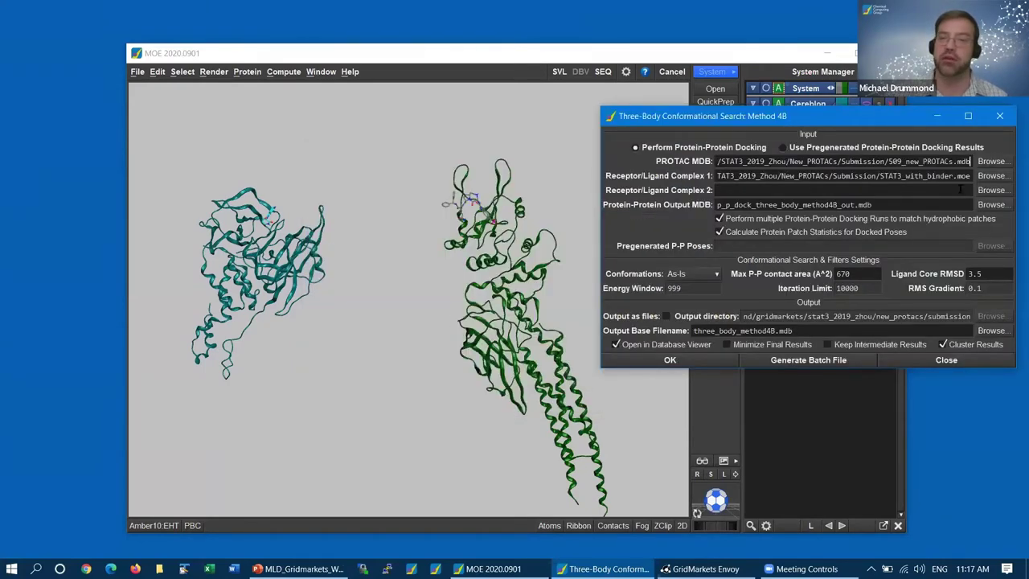
click(991, 190)
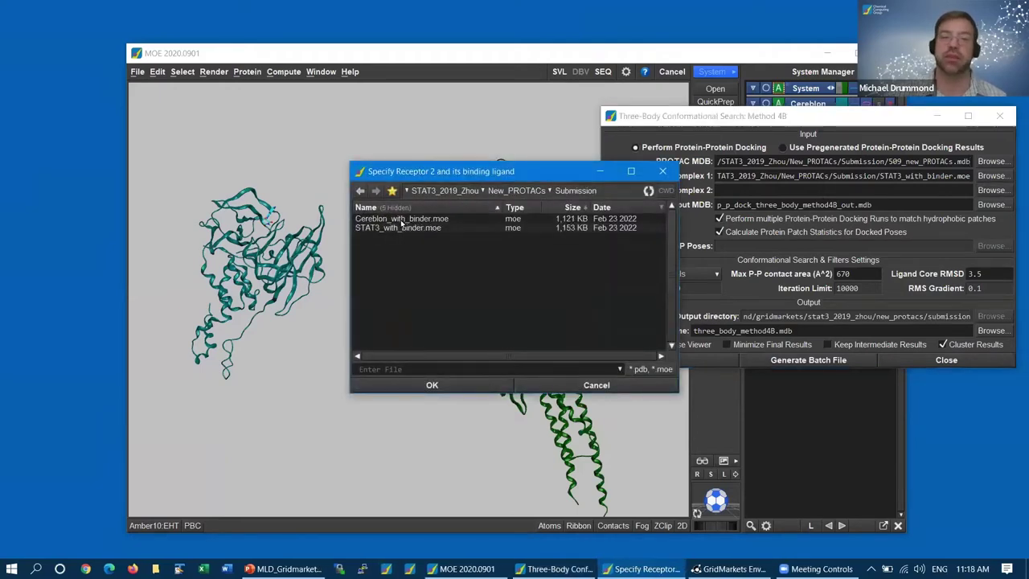
double_click(401, 220)
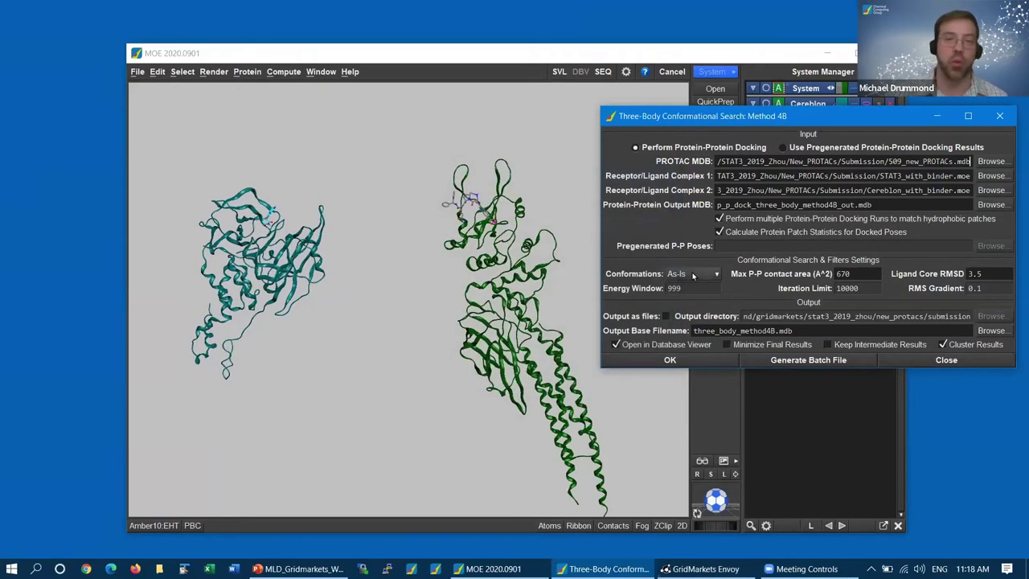
click(693, 274)
click(701, 307)
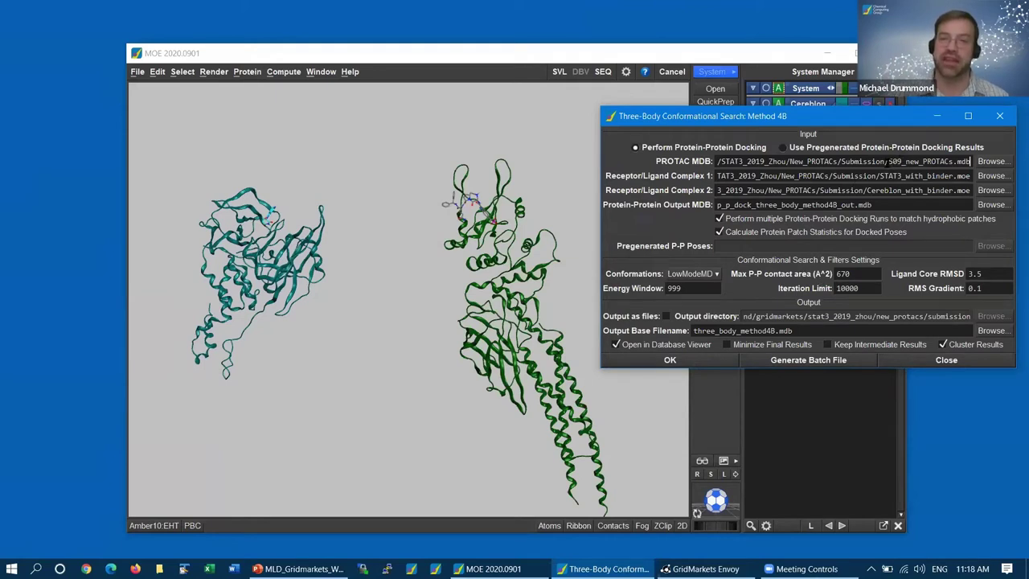
Step: Remove the directory path from the PROTAC MDB entry, leaving only 509_new_PROTACs.mdb
drag(872, 163, 717, 162)
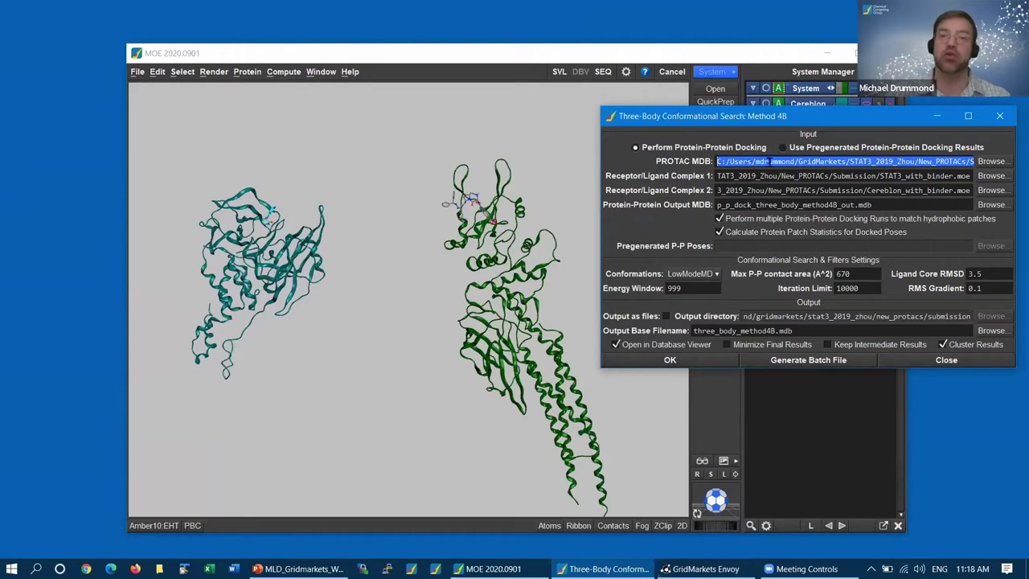
click(780, 161)
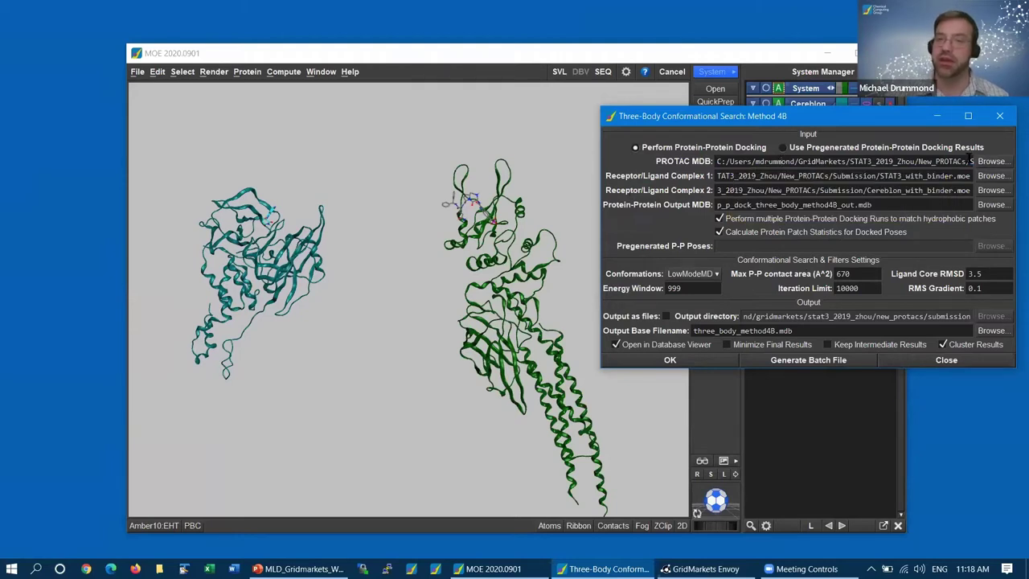
key(End)
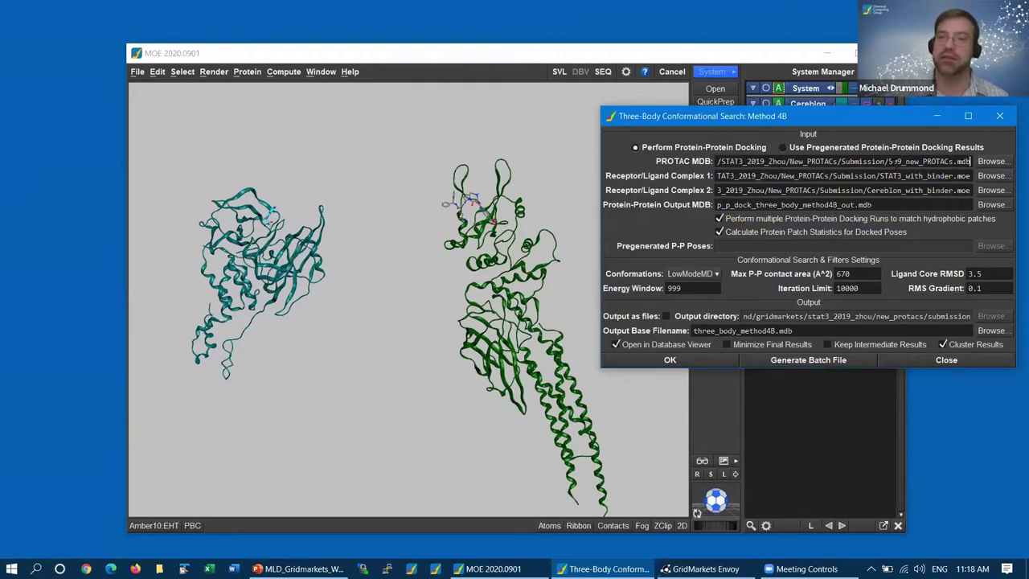
click(891, 162)
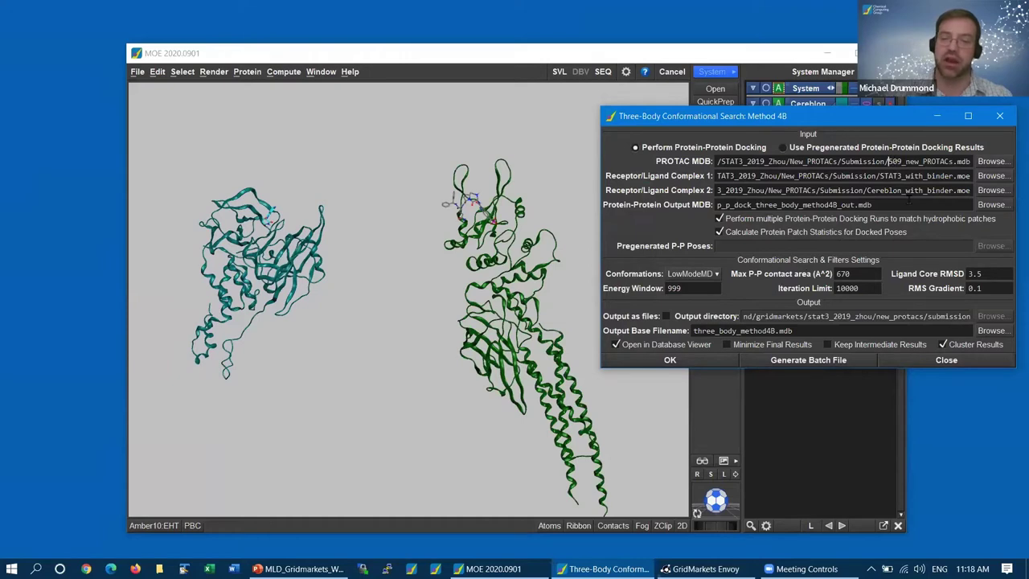
key(shift+Home)
key(BackSpace)
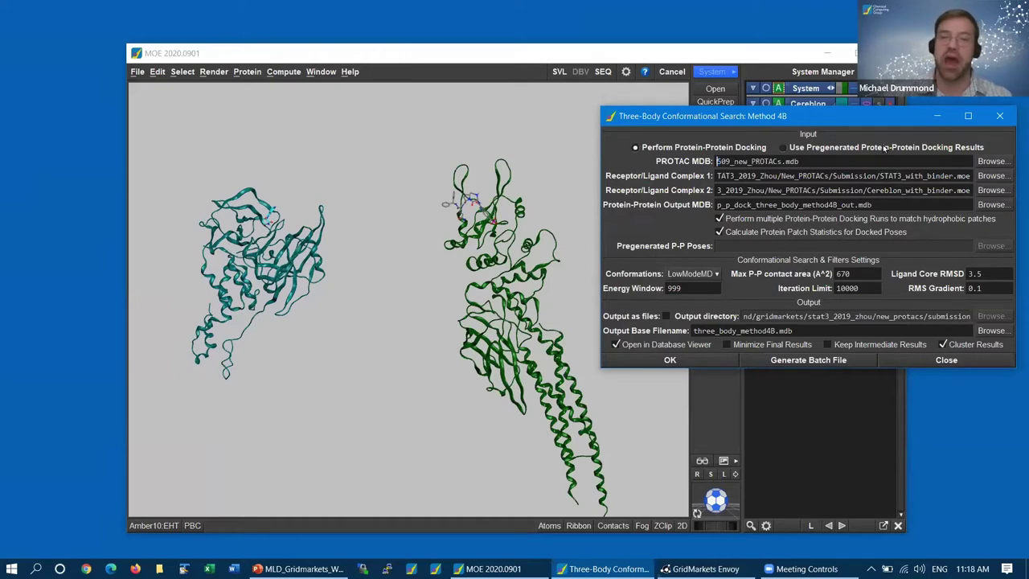
Step: Remove the directory paths from both receptor/ligand complex entries, leaving only STAT3_with_binder.moe and Cereblon_with_binder.moe
click(882, 175)
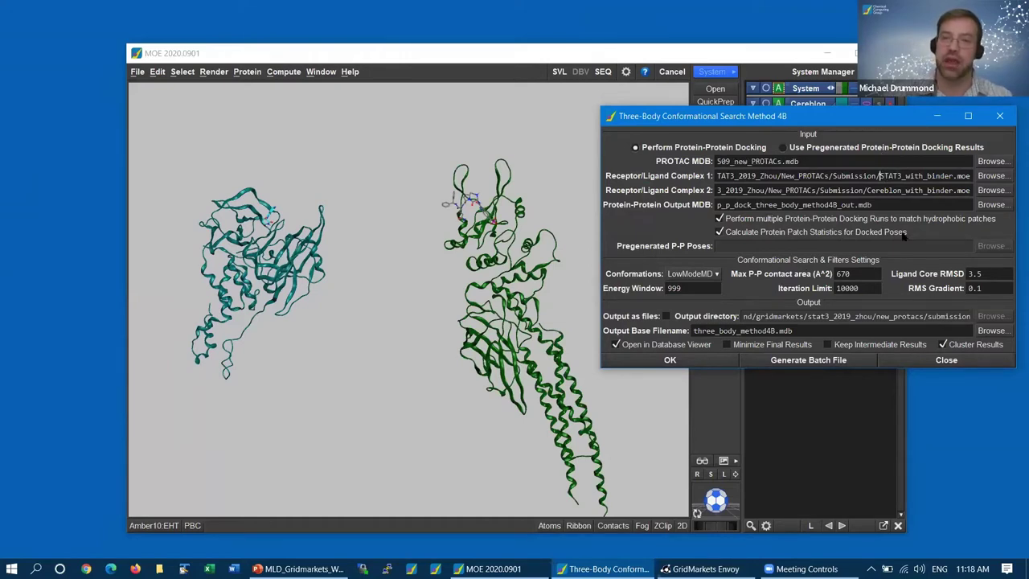
key(shift+Home)
key(BackSpace)
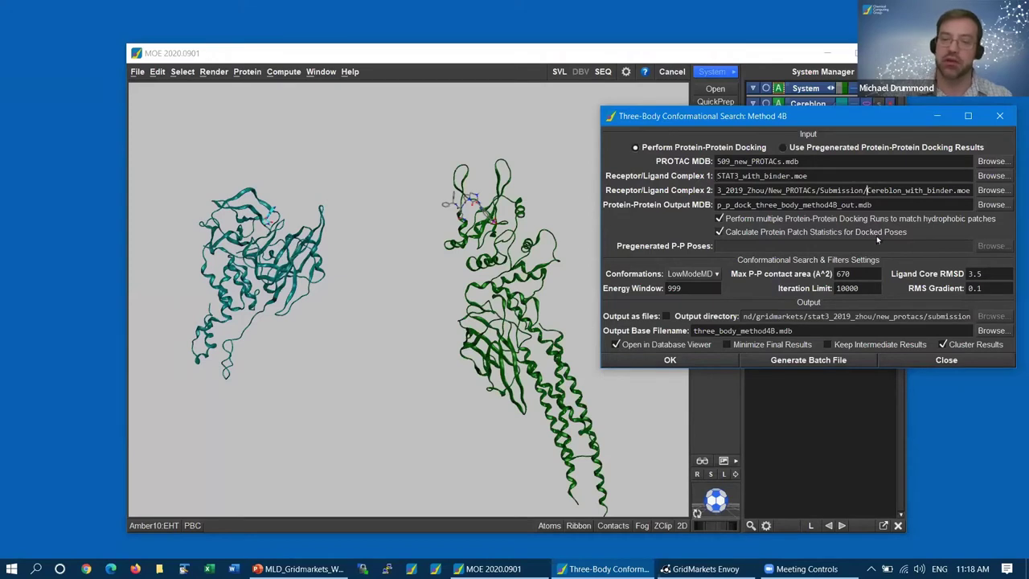
key(Tab)
key(BackSpace)
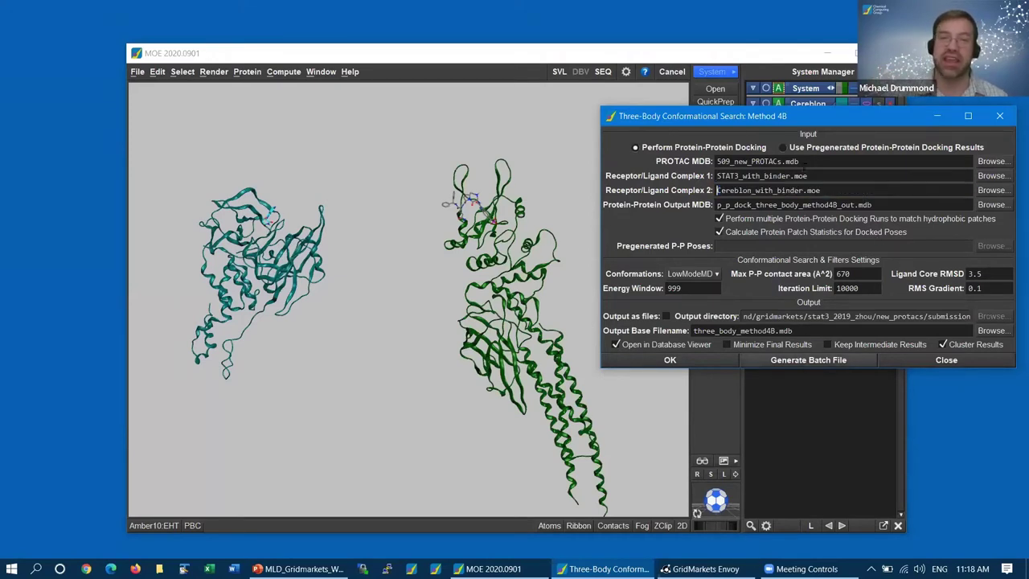
Step: Generate the batch file method_4B_batch_three_body_method4B.svl from the search settings and minimize the search window
click(804, 361)
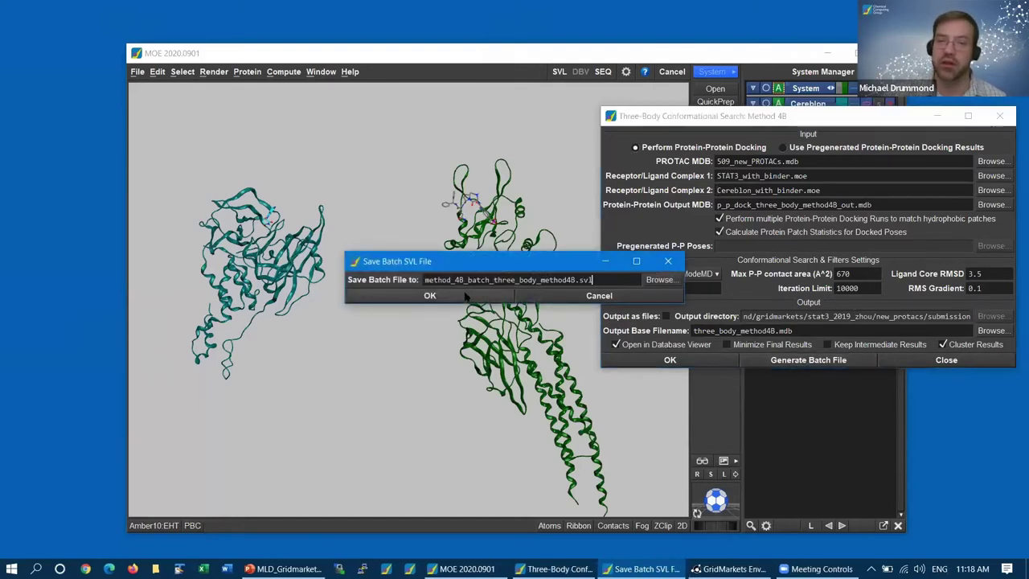
click(430, 296)
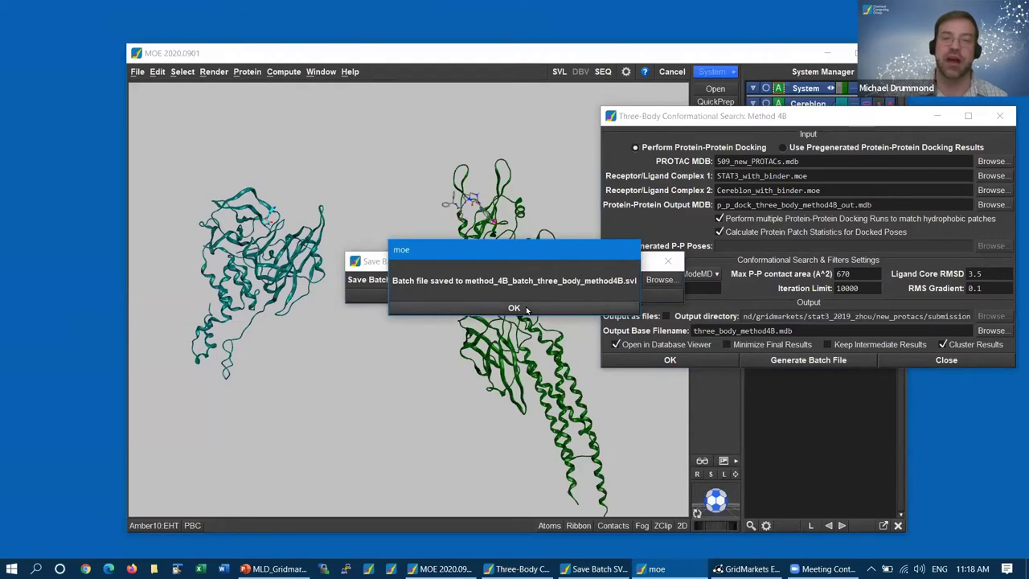
click(569, 306)
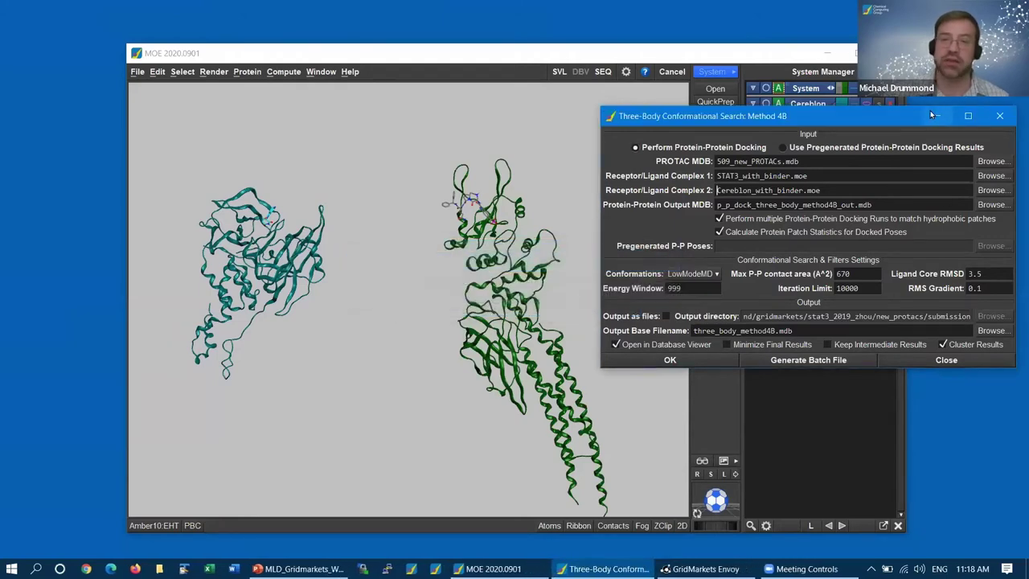
click(937, 115)
Step: Open the GridMarkets Envoy submission form and name both the project and the submission Webinar
right_click(558, 142)
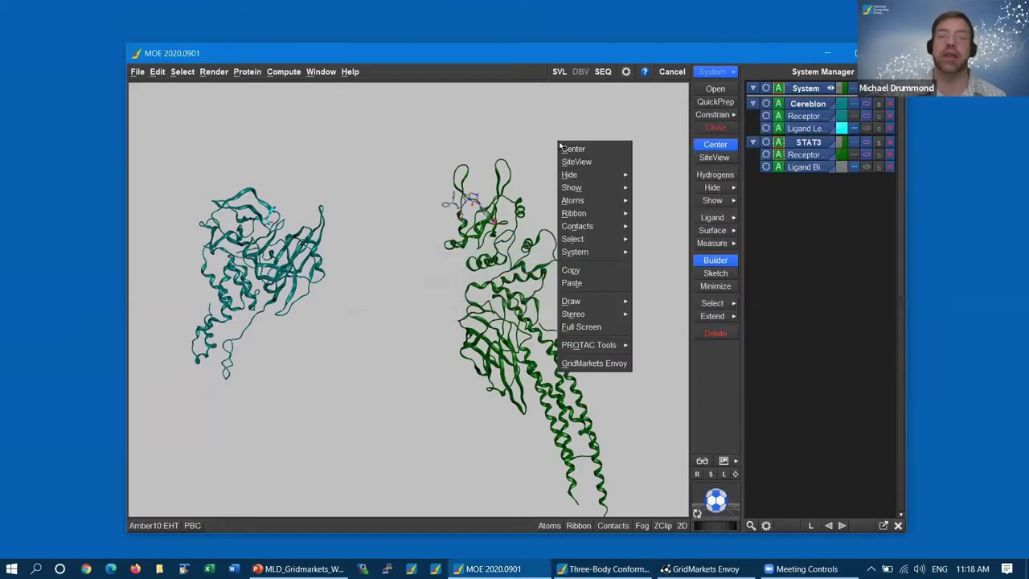
click(595, 363)
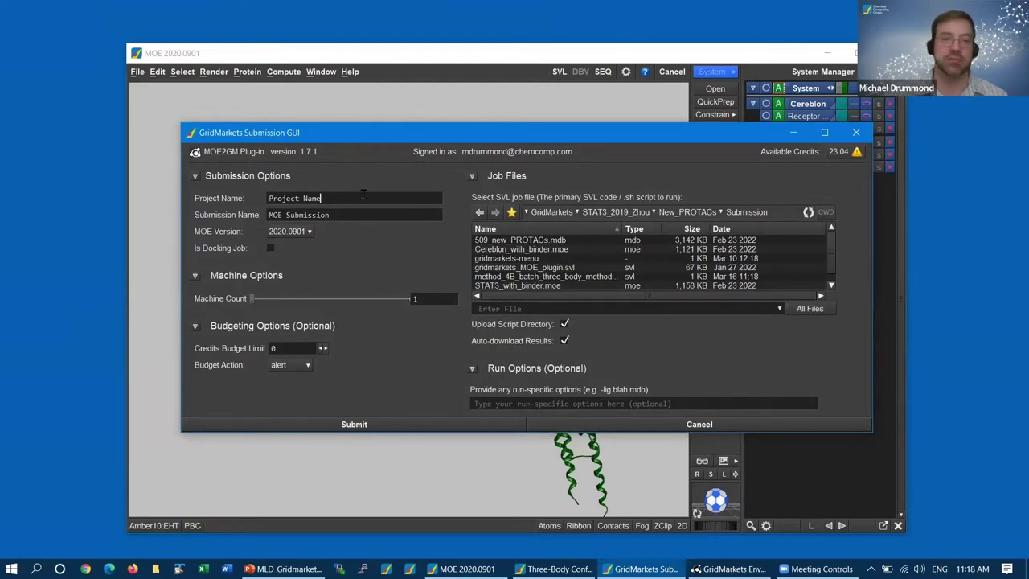
key(ctrl+shift+Left)
drag(260, 198, 265, 198)
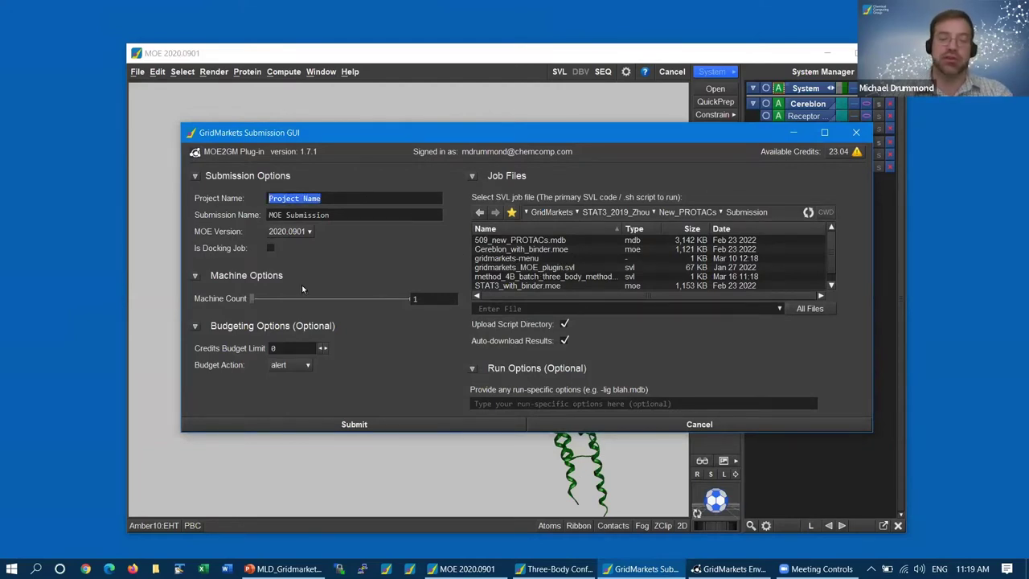
text(Webinar)
key(ctrl+shift+Left)
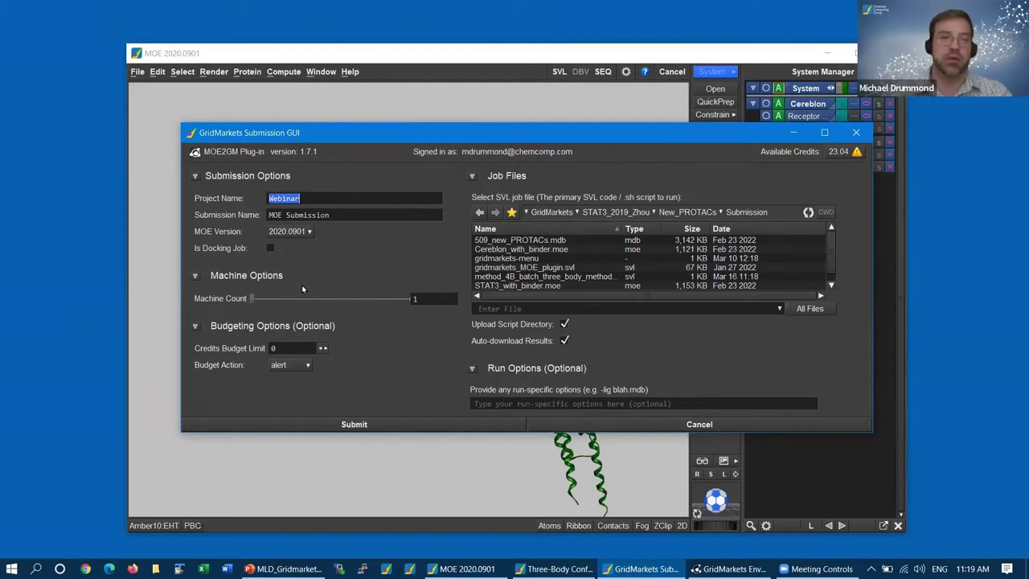
key(Tab)
text(Webinar)
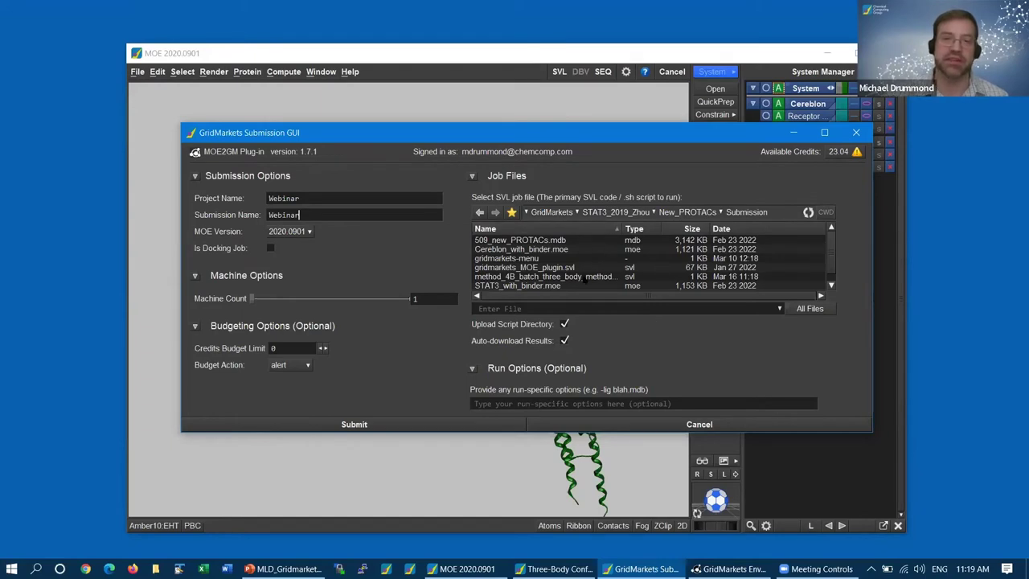
Step: Choose method_4B_batch_three_body_method4B.svl as the primary job file and enter -mpu 32 as the run-specific options
click(586, 278)
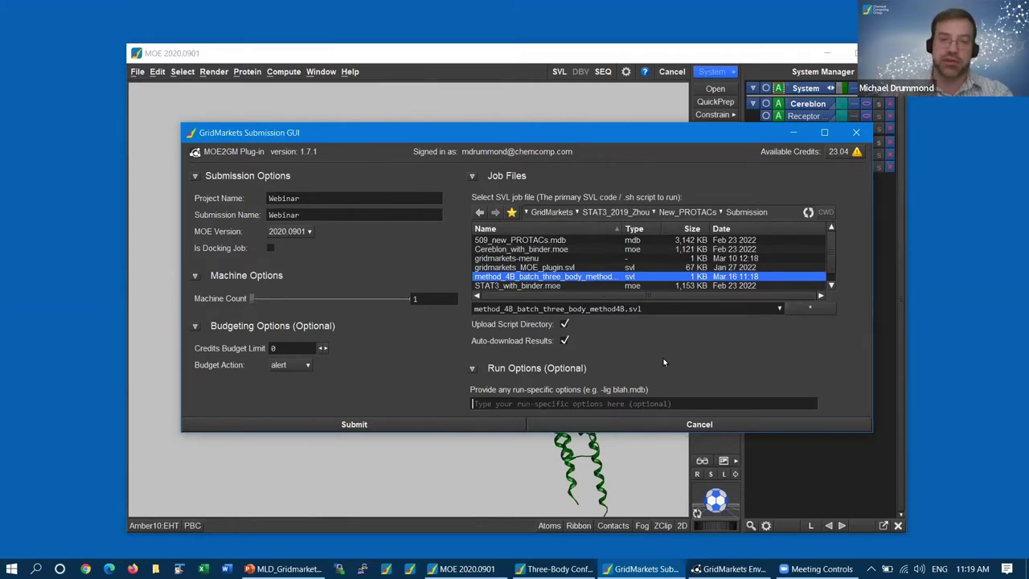
text(-)
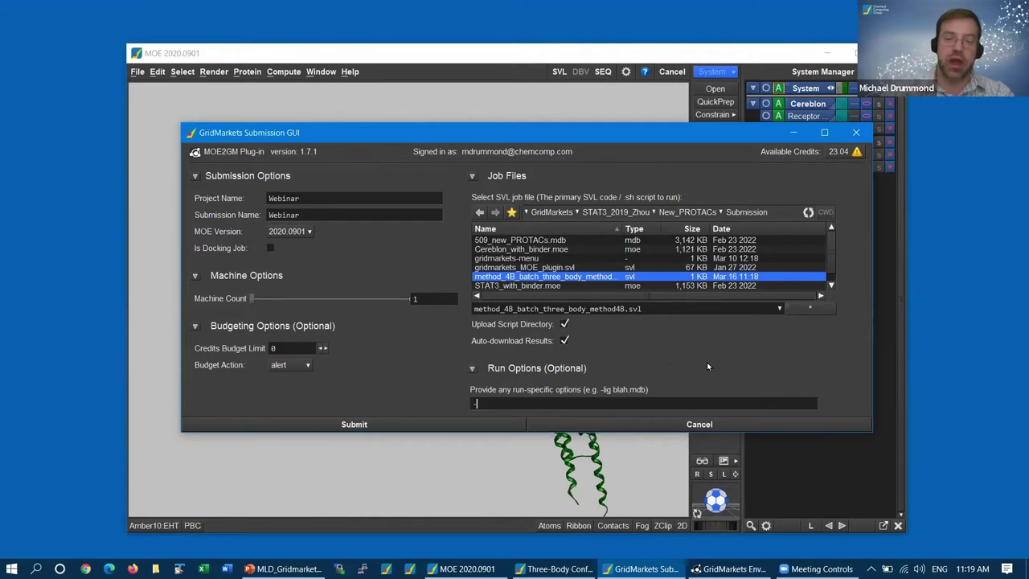
text(mpu )
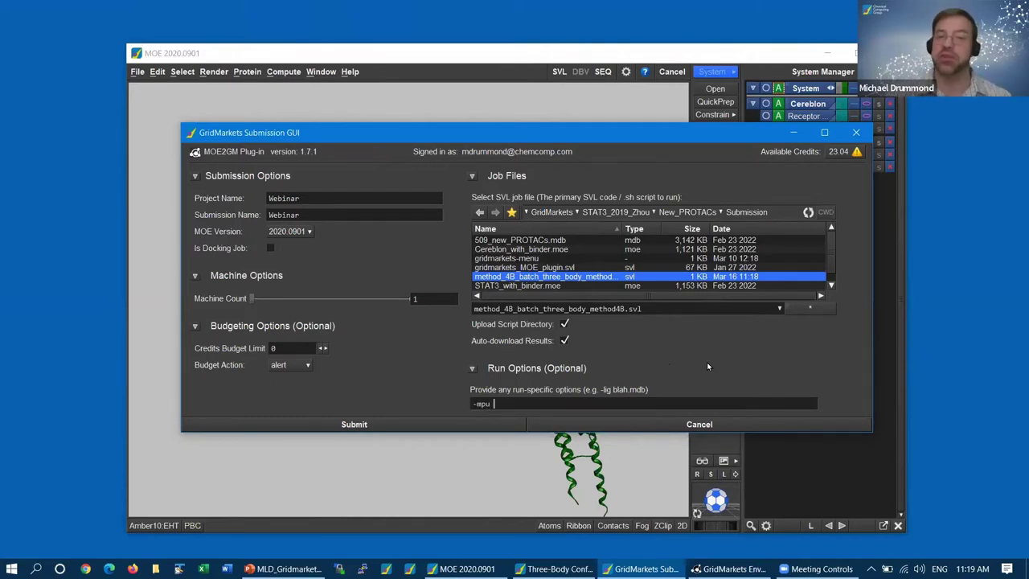
text(32)
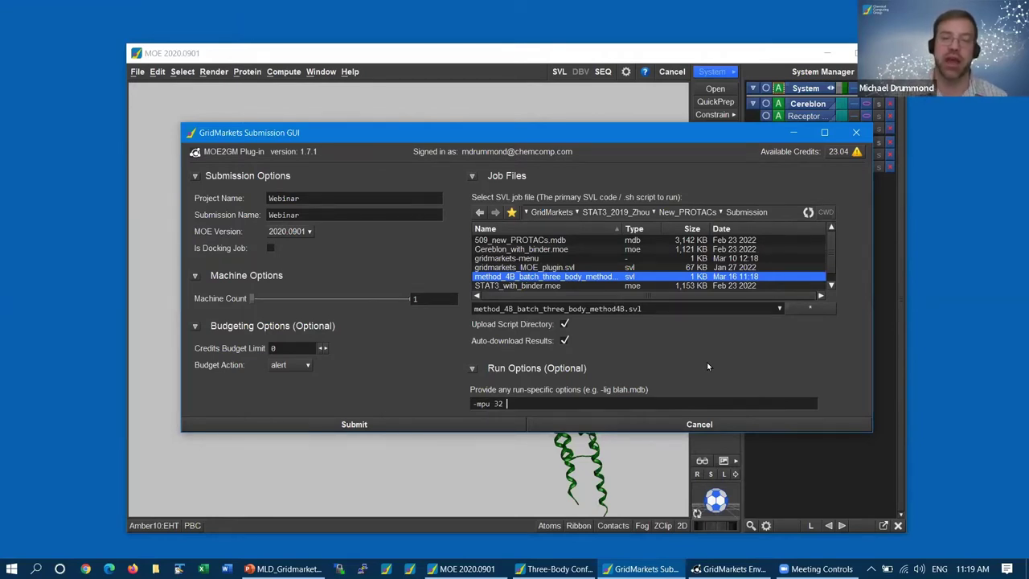
Step: Append -load three_body_csearch_method4B.svl to the run options, then submit the job and confirm the run
scroll(776, 263, down, 1)
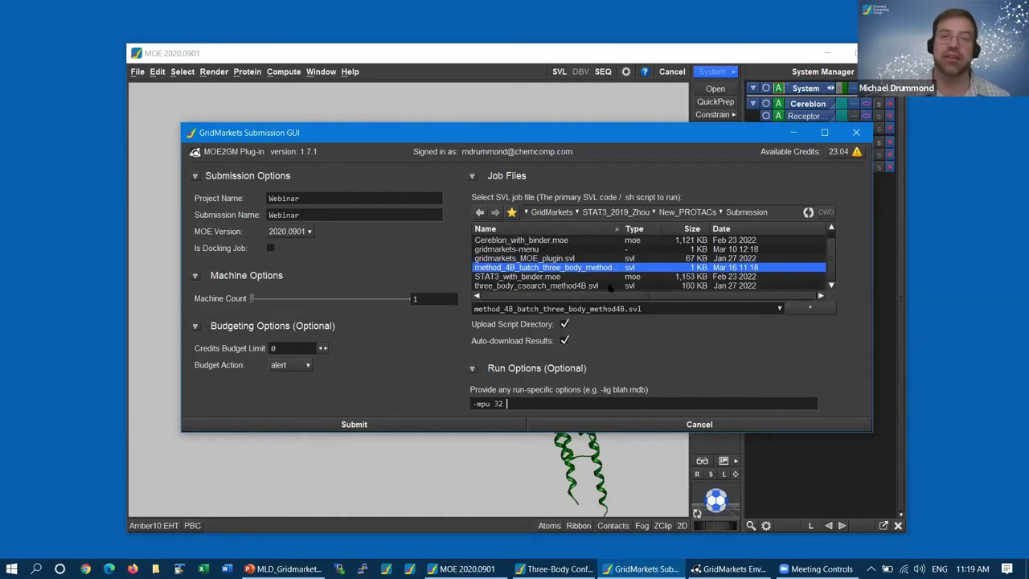
text(load )
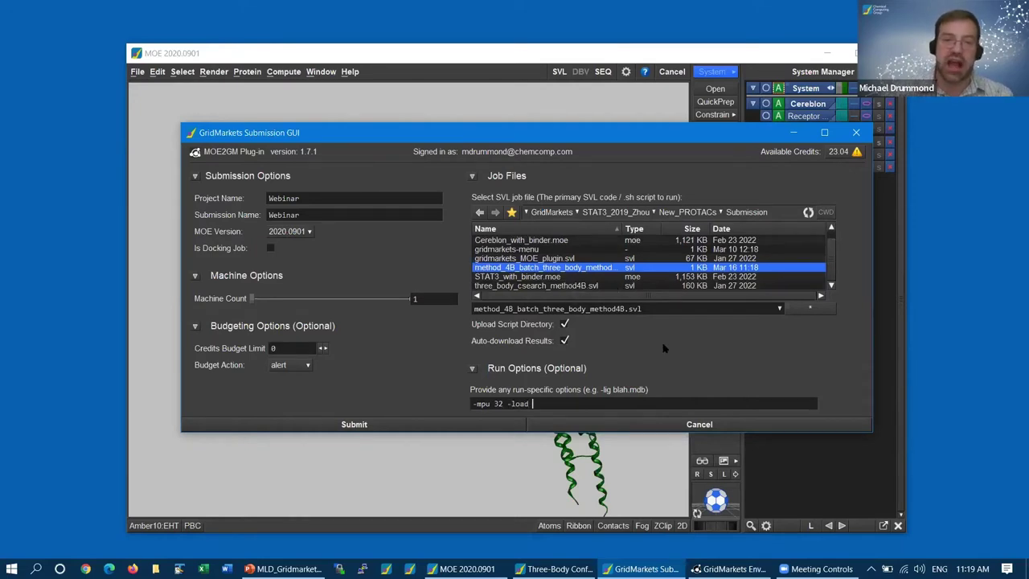
text(three_bo)
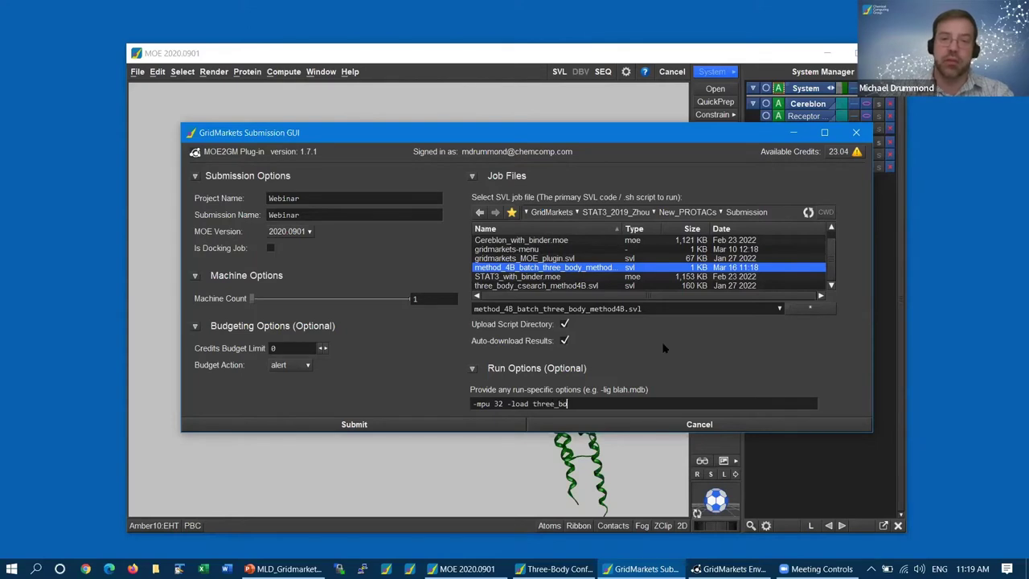
text(dy_csearch_)
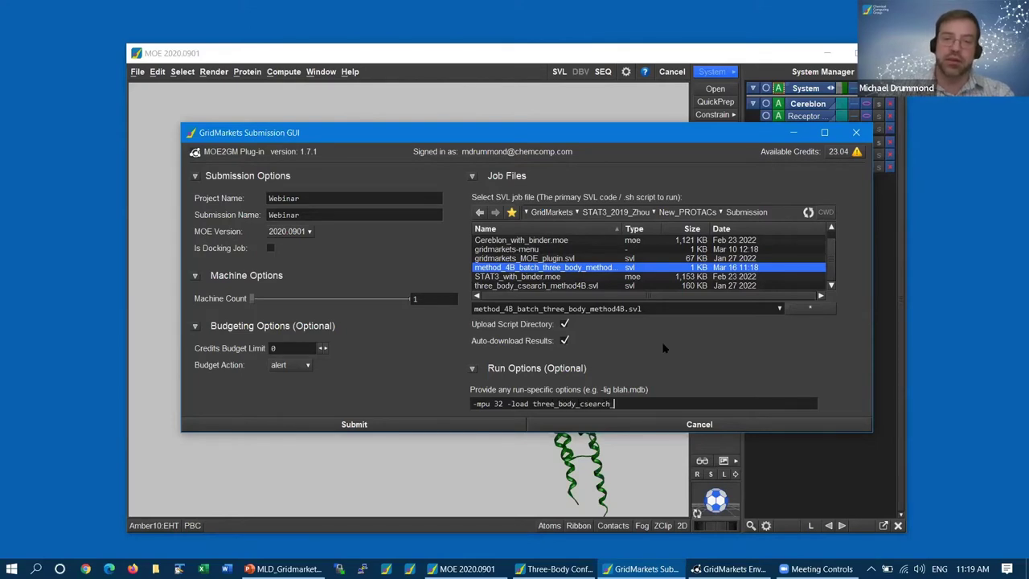
text(method48.svl)
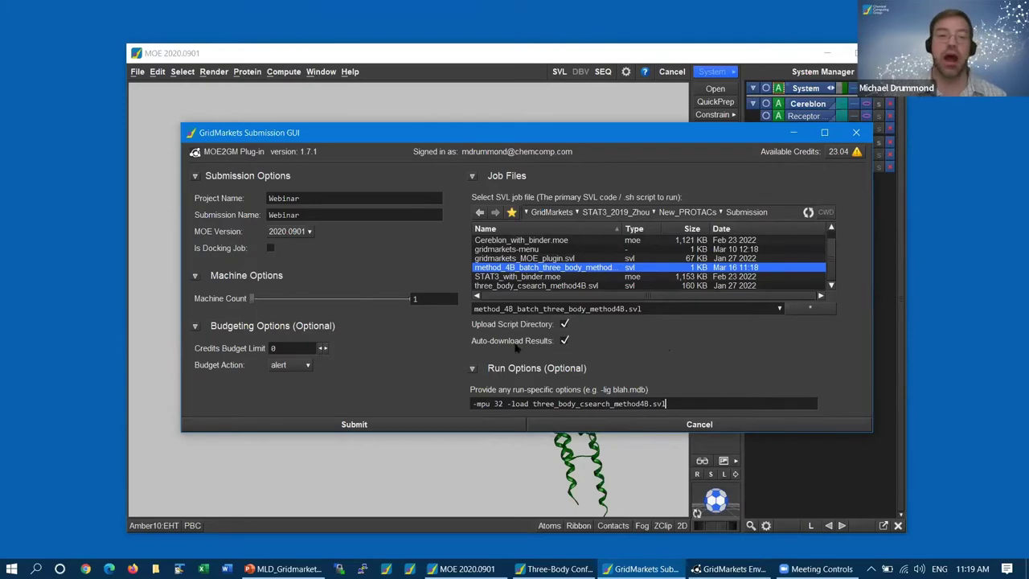
click(397, 423)
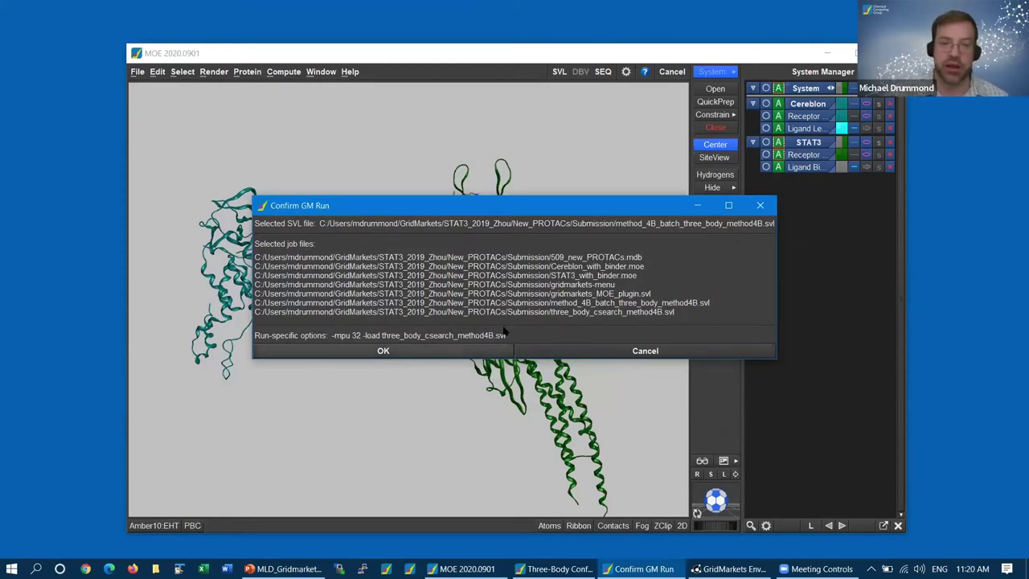
click(521, 309)
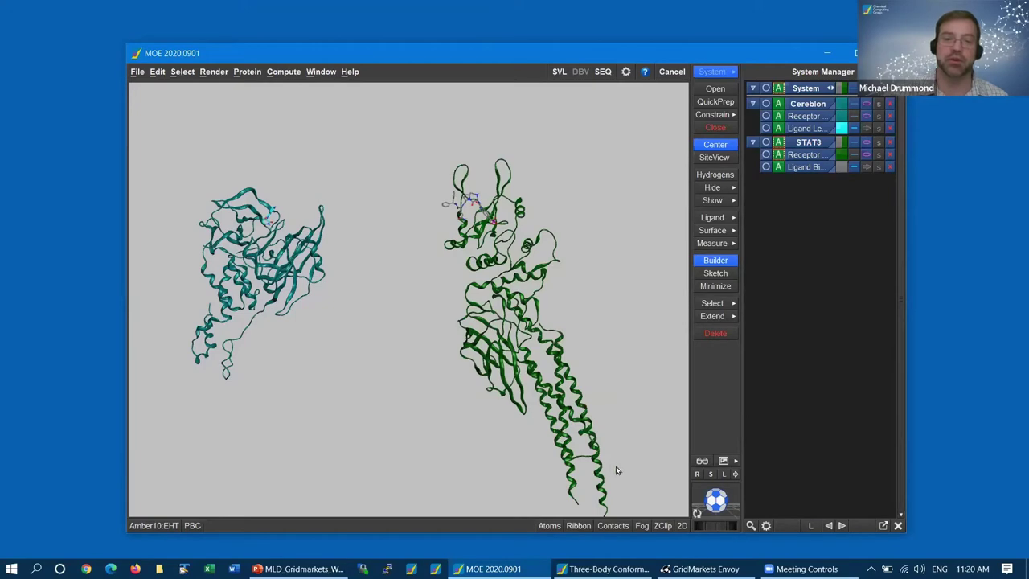
Step: Switch to GridMarkets Envoy, reload the submissions list and expand the Webinar submission to examine its job status
click(700, 569)
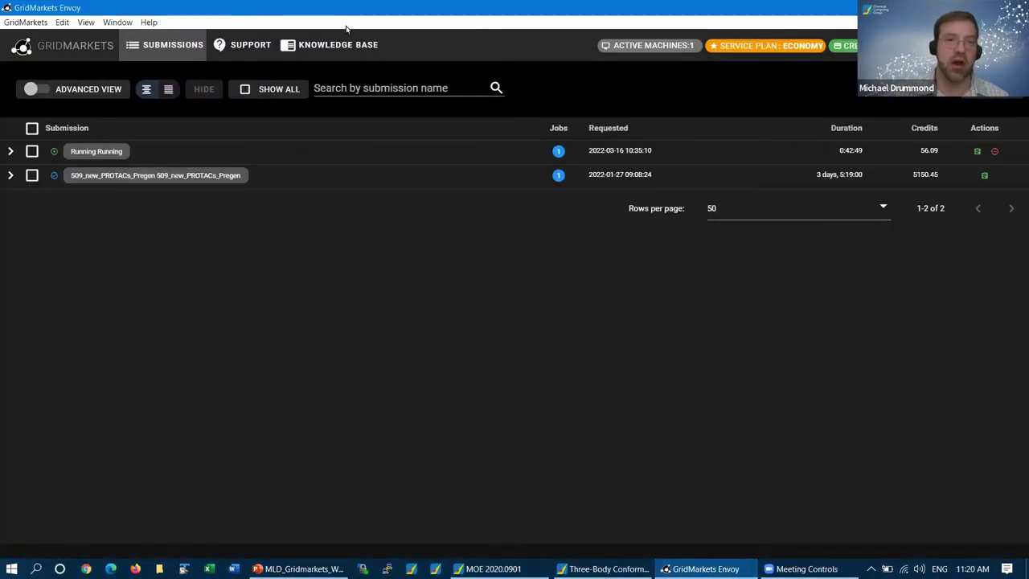
click(87, 23)
click(103, 39)
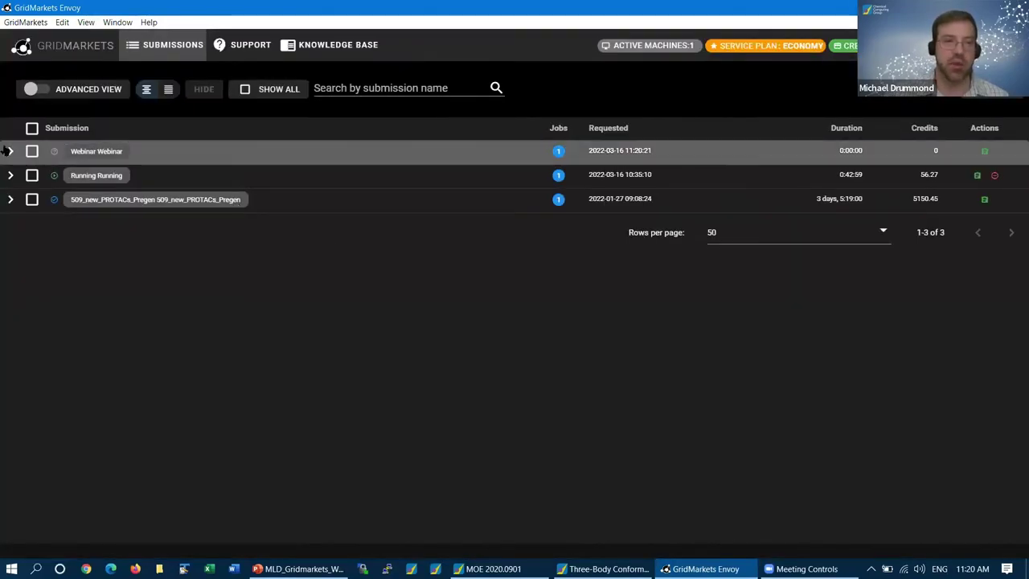
click(107, 156)
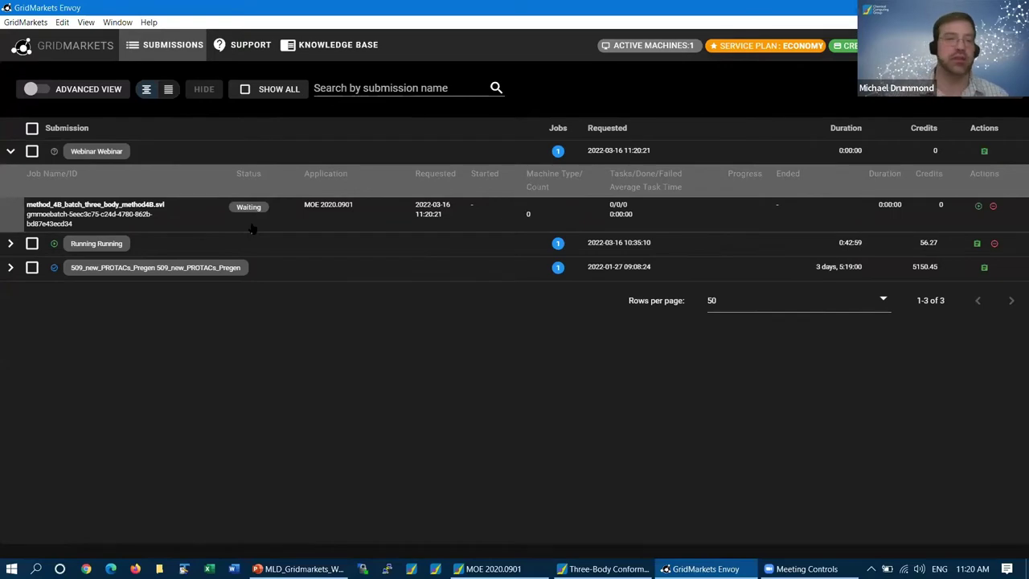
Step: Expand the submission named Running, open its job details and view the Manager task's log
click(10, 243)
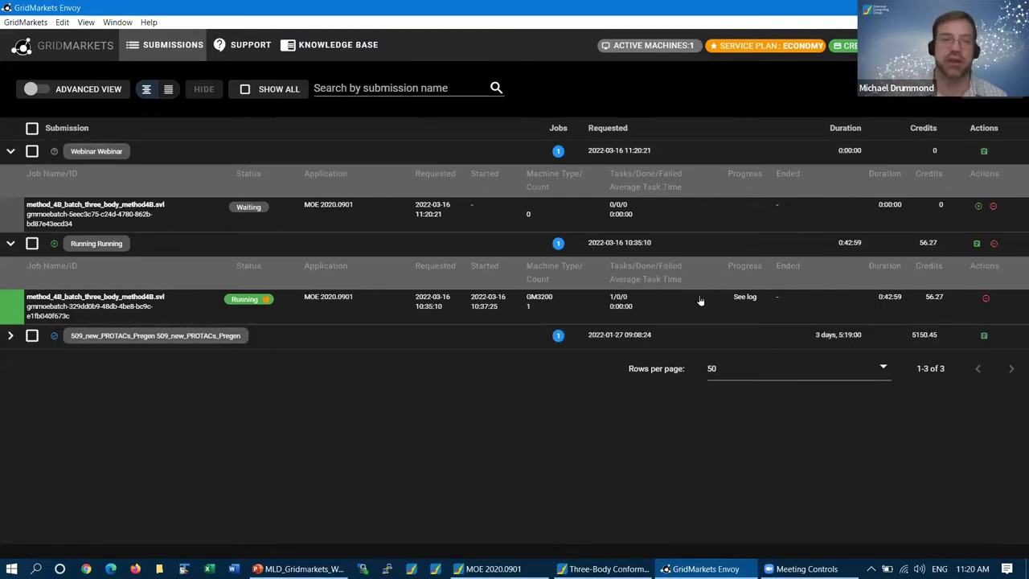
click(1001, 318)
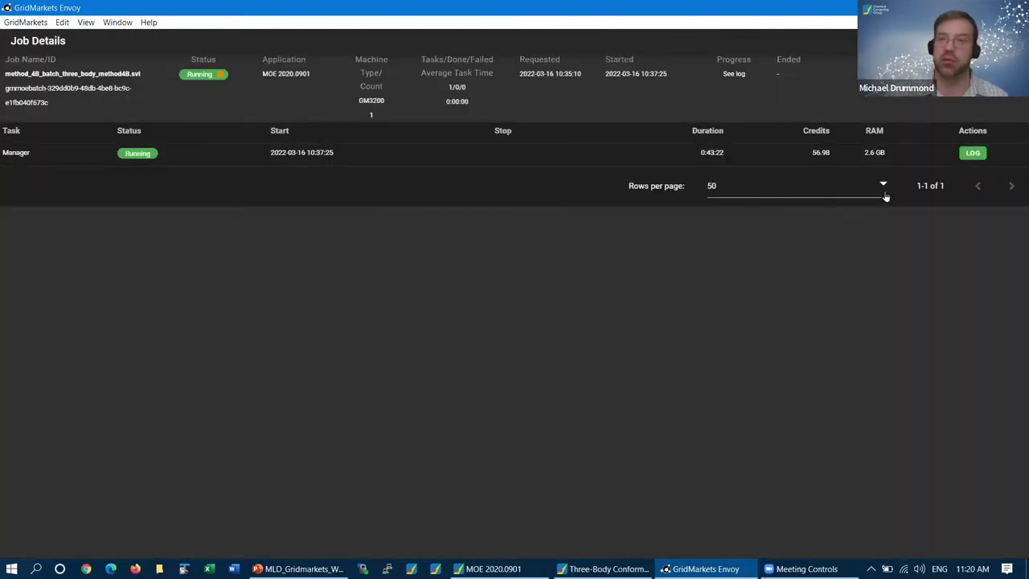
click(972, 154)
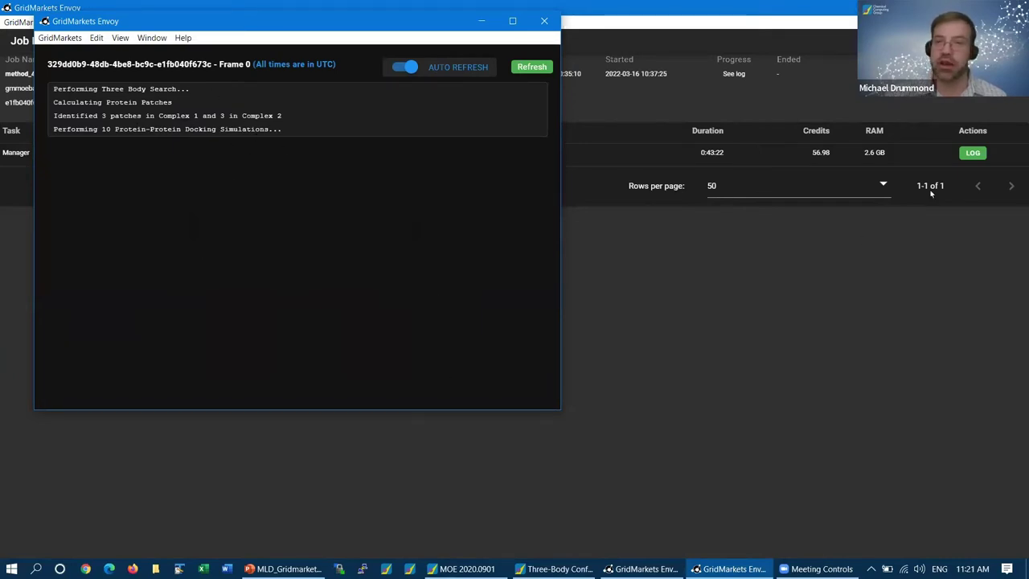
Step: Switch to the PowerPoint webinar presentation and start the slide show from the Method 4B & Gridmarkets Live Demonstration slide
click(281, 567)
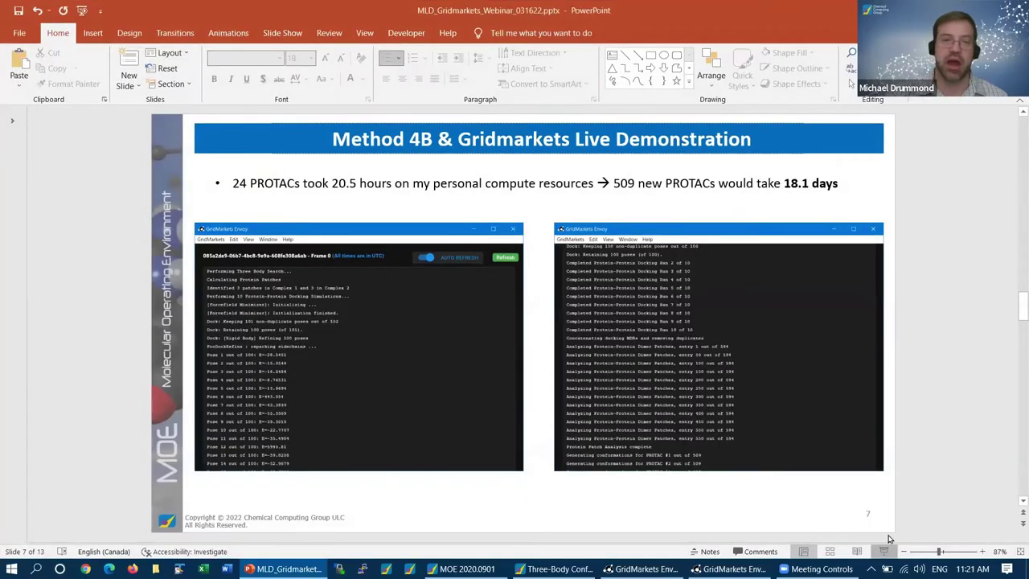
click(883, 550)
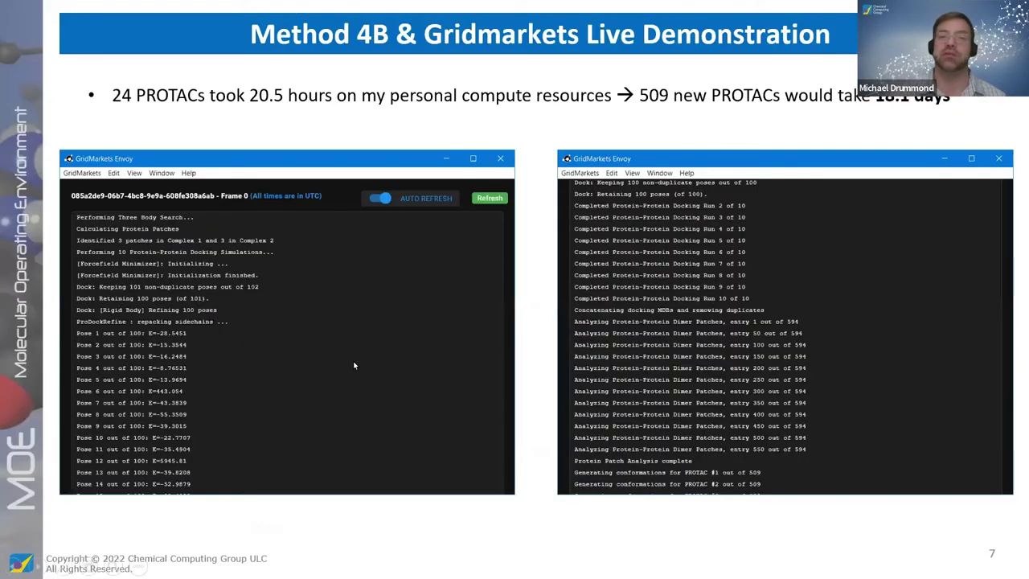